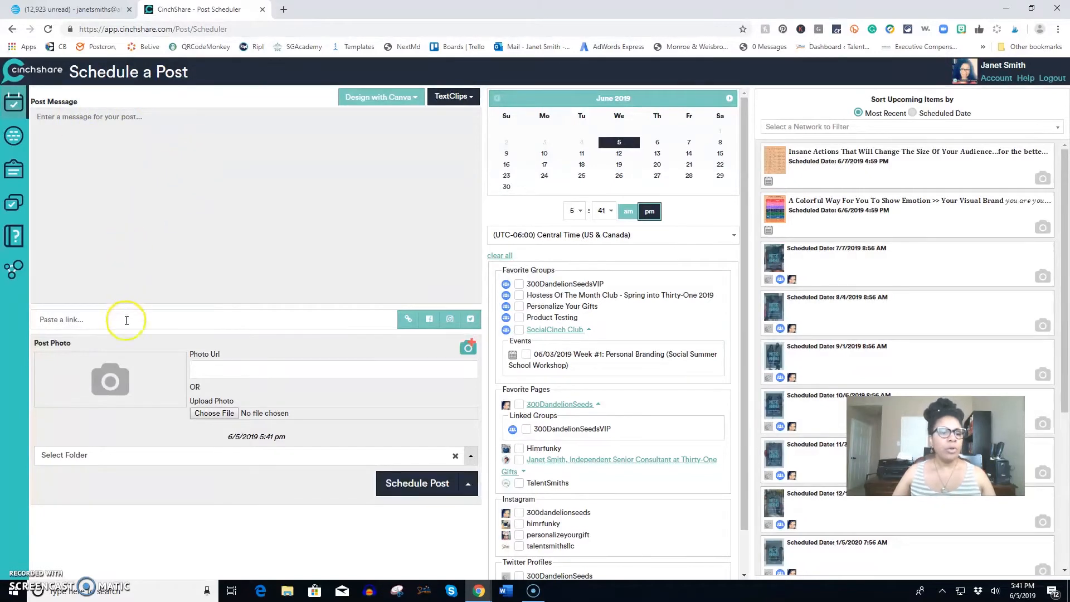
pyautogui.click(110, 385)
pyautogui.click(315, 86)
pyautogui.click(761, 441)
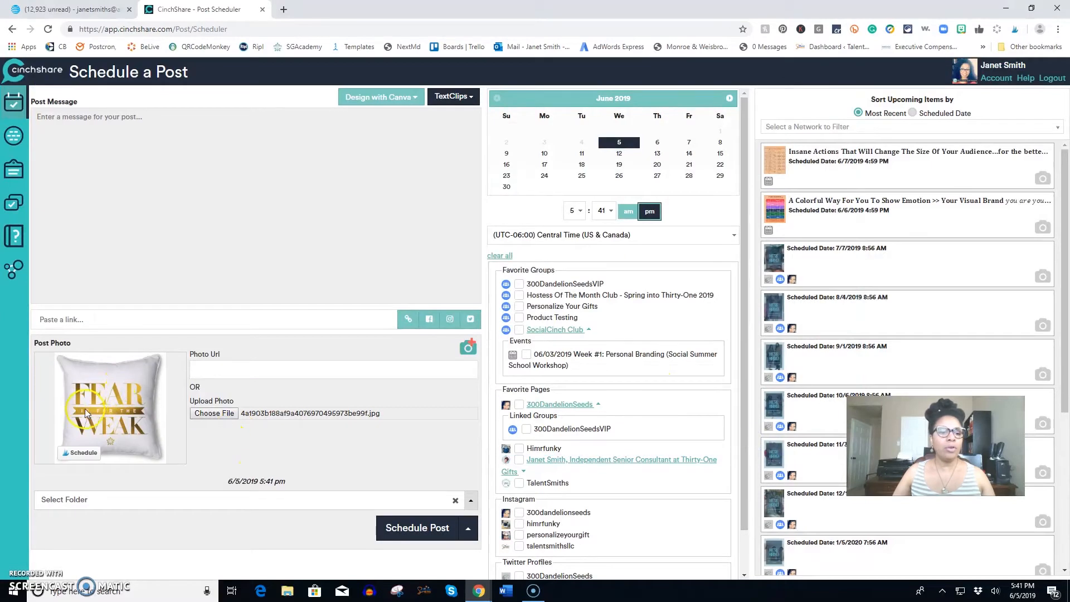
# Write the post message "Fear is for the Weak" and "You Are Not Weak" on two lines, followed by three single-dot lines.
pyautogui.click(83, 160)
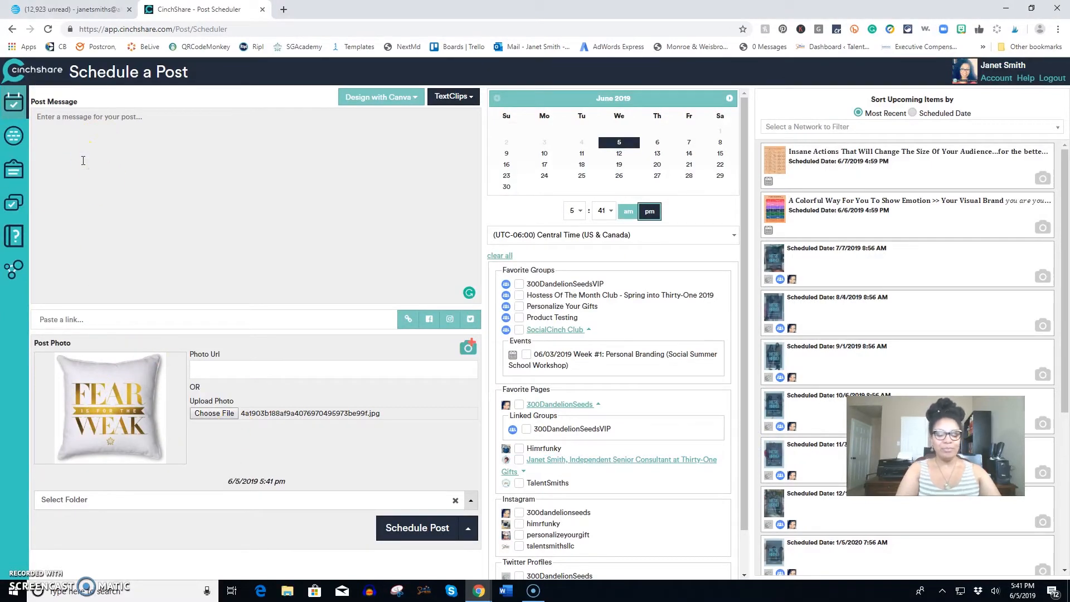
pyautogui.write('Fear is for the Weak ')
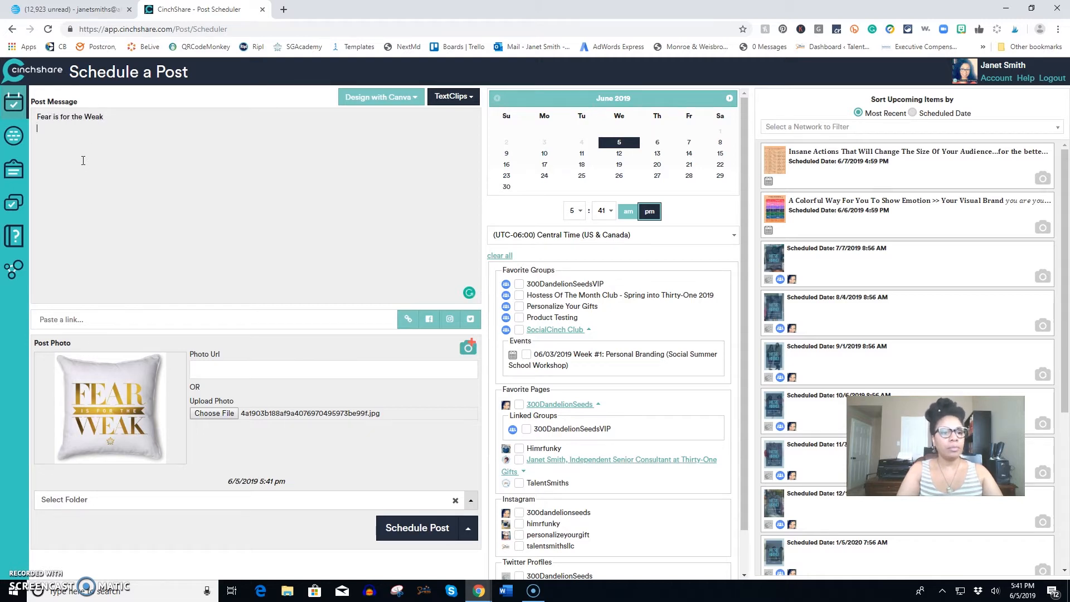
pyautogui.write('You Are Not Weak')
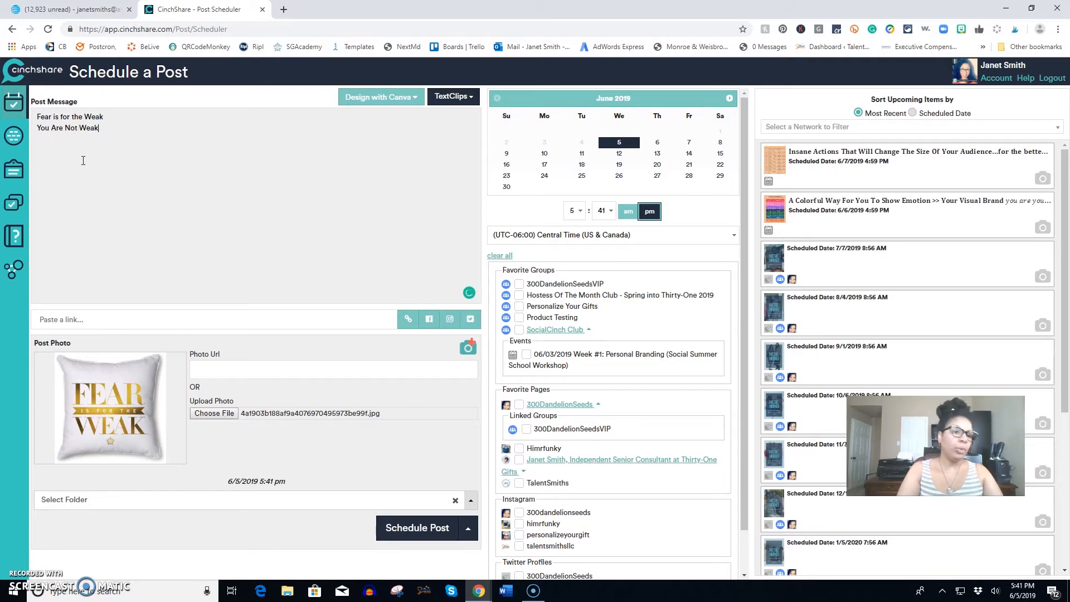
pyautogui.click(109, 168)
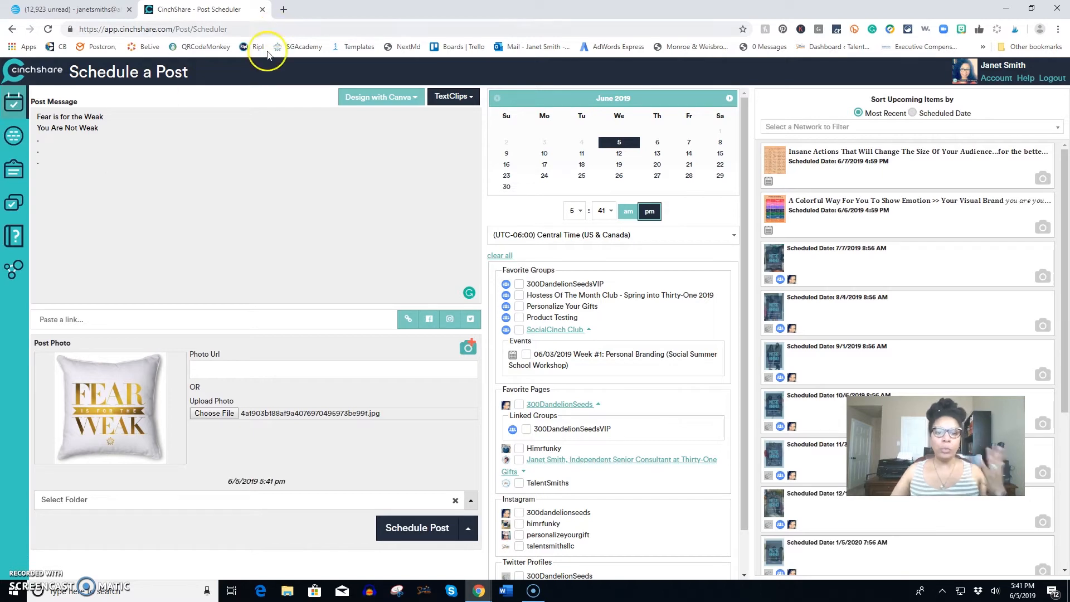
# Add the saved TextClips "300TOP HASHTAGS FOR GROWTH" and "300 Montly Subscription Boxes" below the dots in the post message.
pyautogui.click(469, 99)
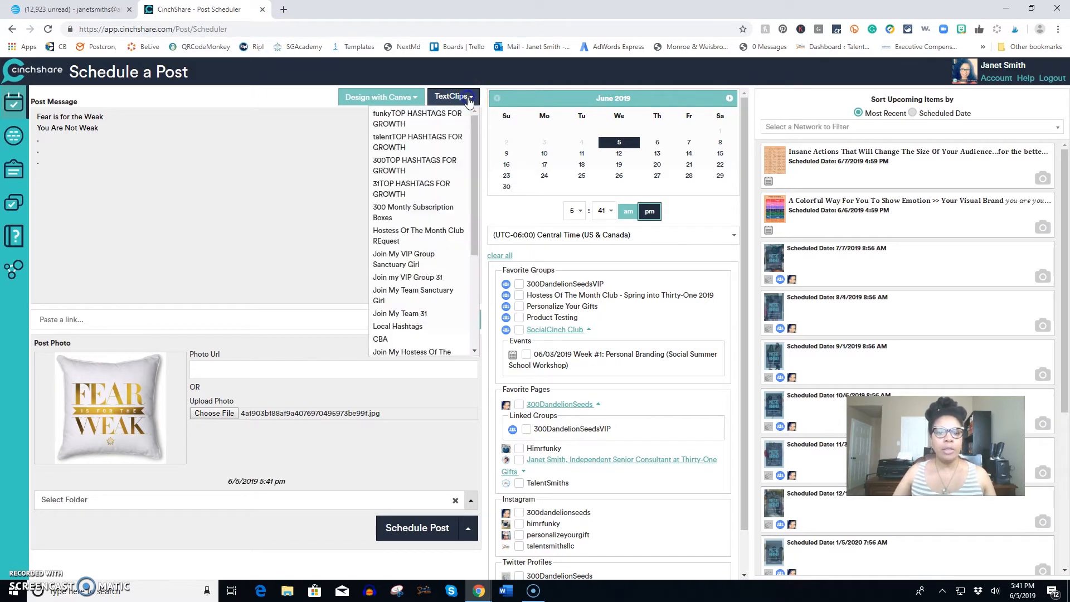
pyautogui.click(409, 164)
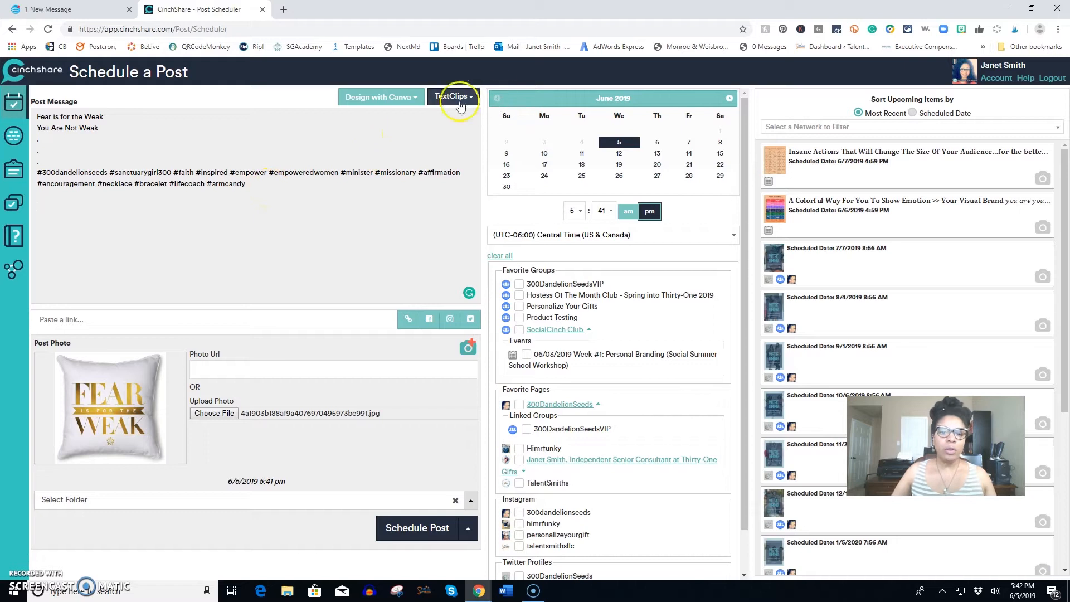
pyautogui.click(452, 96)
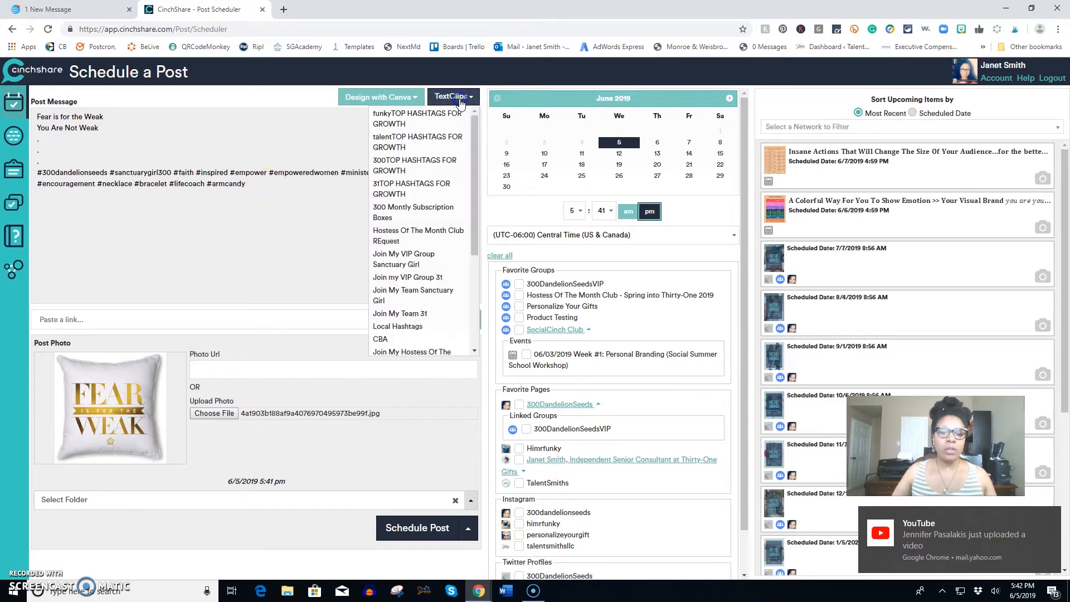
pyautogui.click(422, 213)
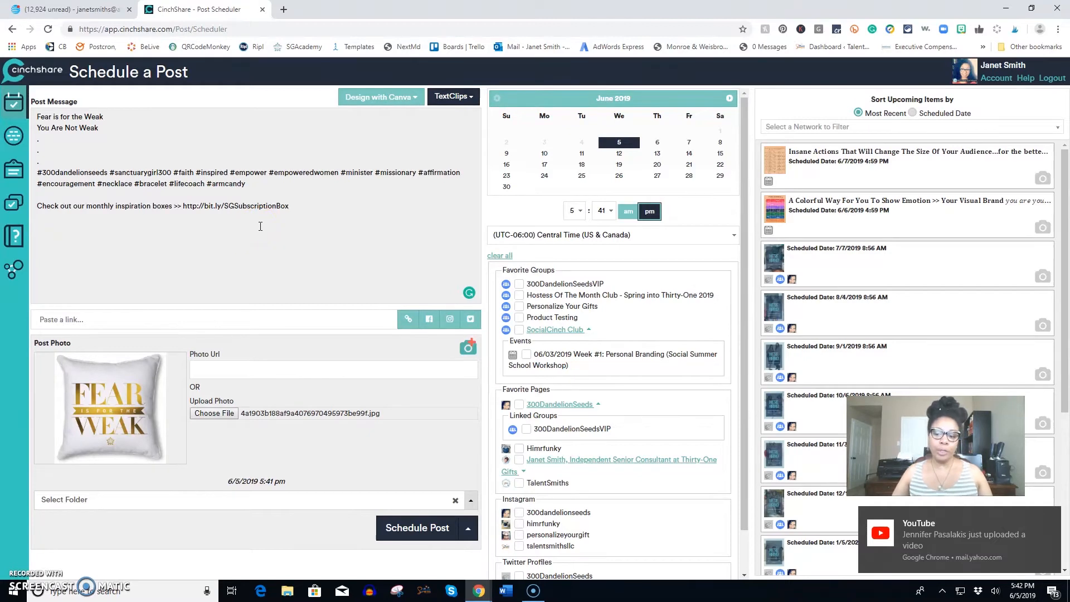
# Add the "300DandelionSeeds Info" TextClip below the subscription box link in the post message.
pyautogui.click(173, 228)
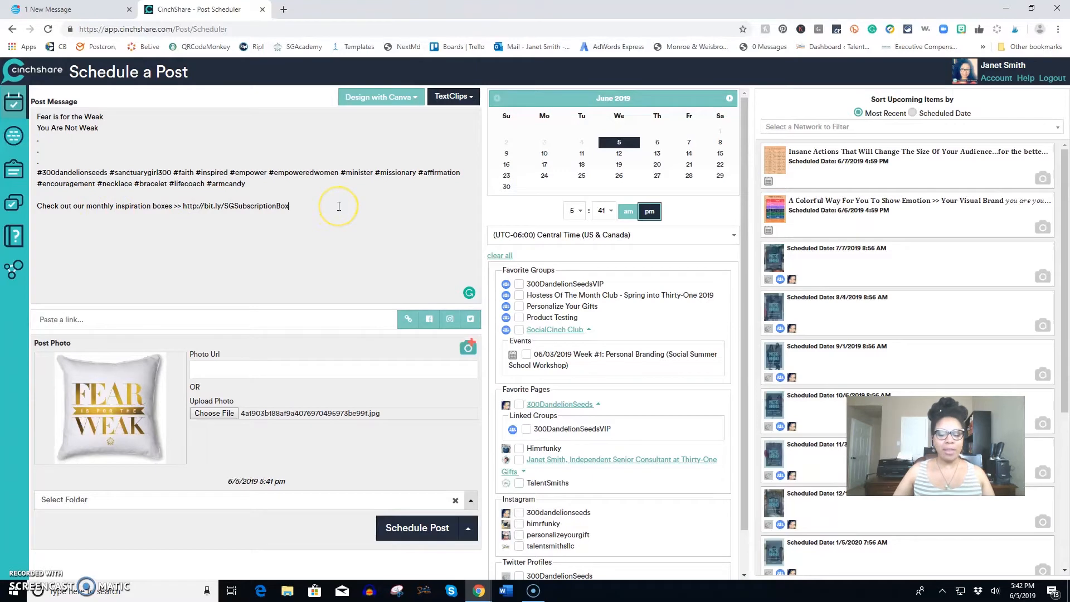
pyautogui.click(450, 96)
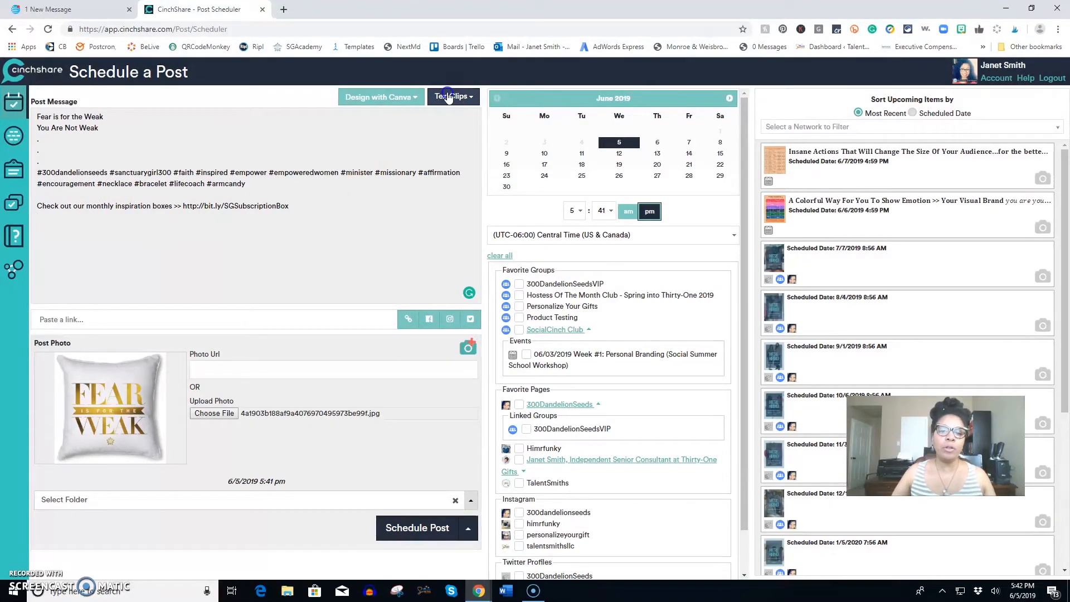
pyautogui.click(407, 272)
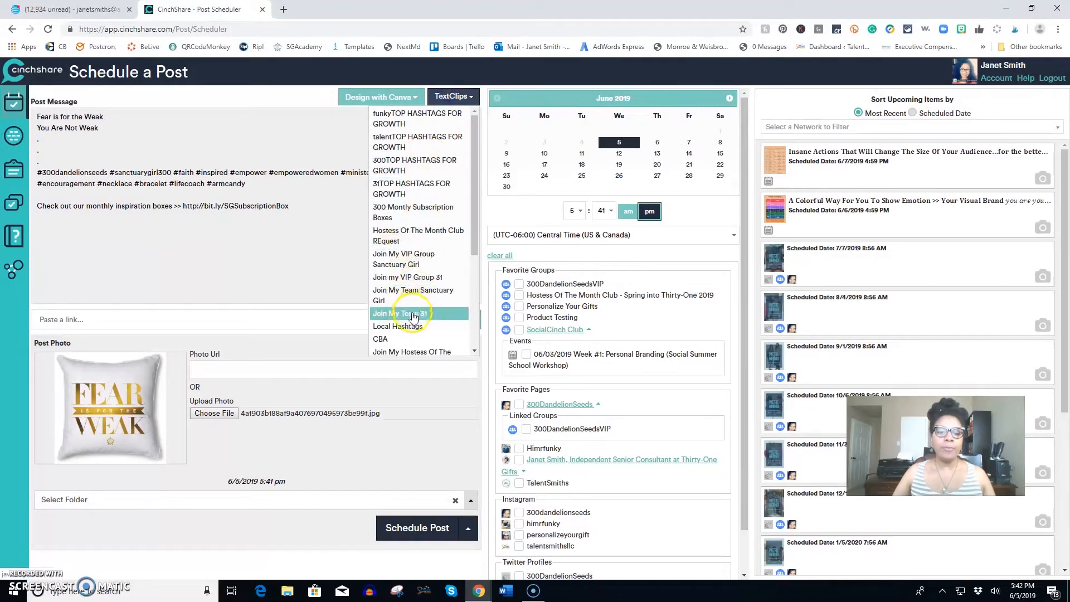
pyautogui.scroll(-1, 409, 316)
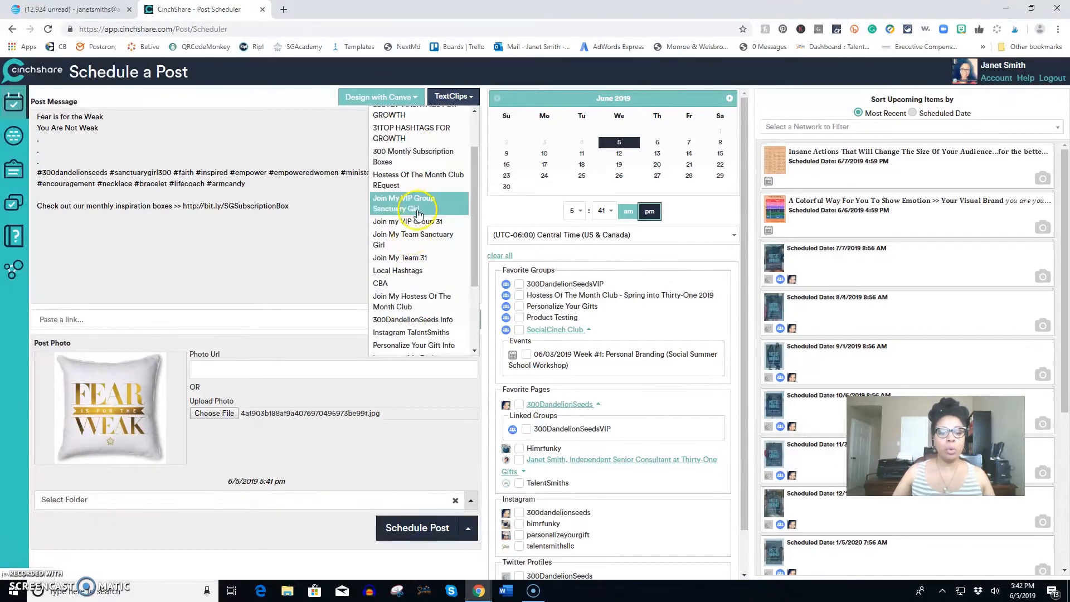
pyautogui.click(408, 320)
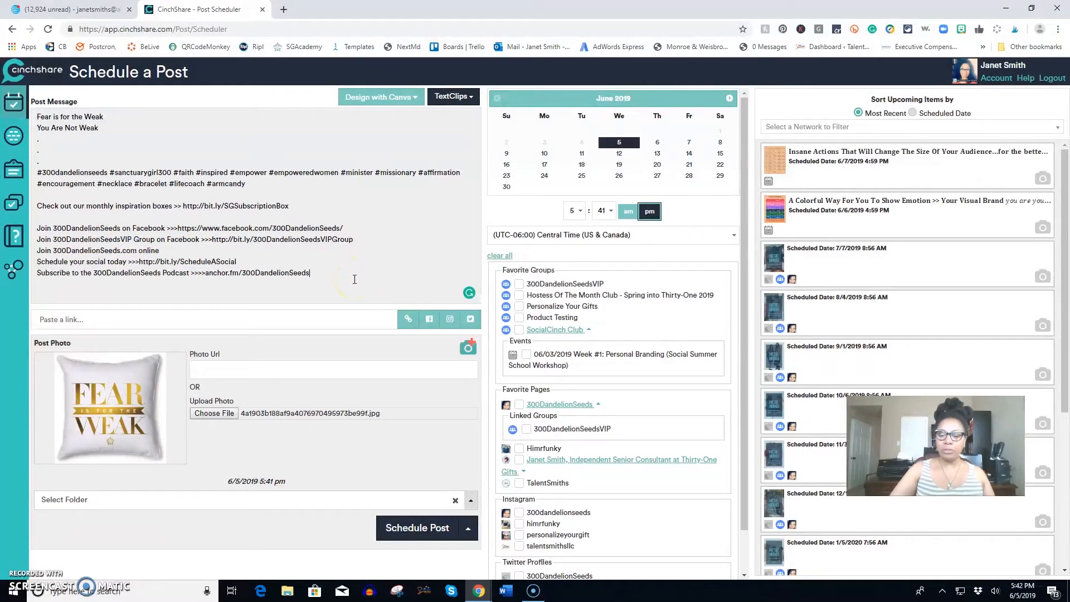
# Leave a blank line after the podcast link and add the "Local Hashtags" TextClip to the end of the message.
pyautogui.press('Return')
pyautogui.press('Return')
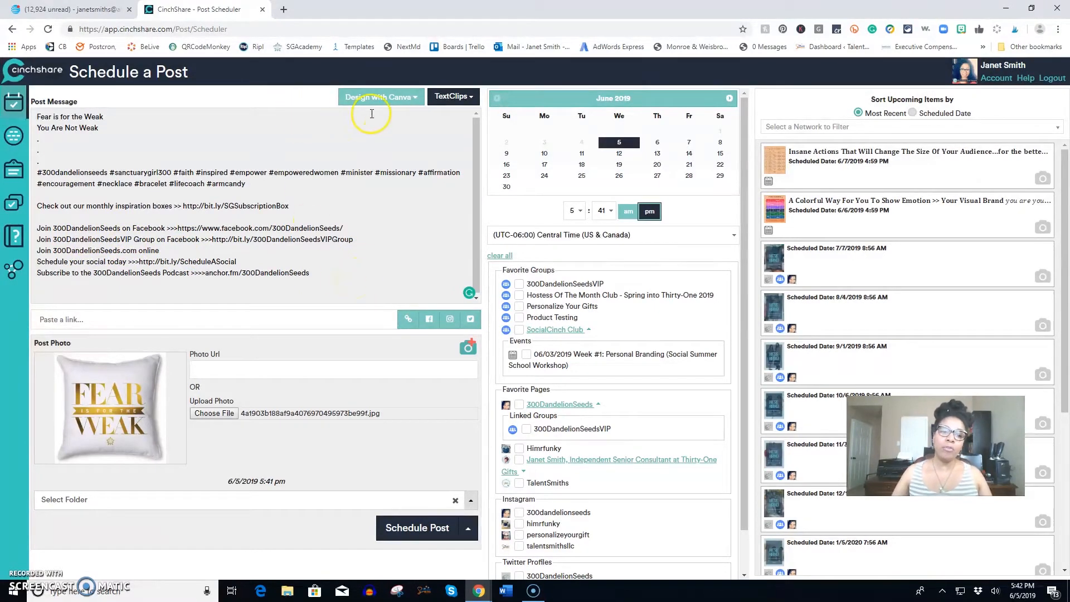
pyautogui.click(453, 100)
pyautogui.scroll(-5, 453, 307)
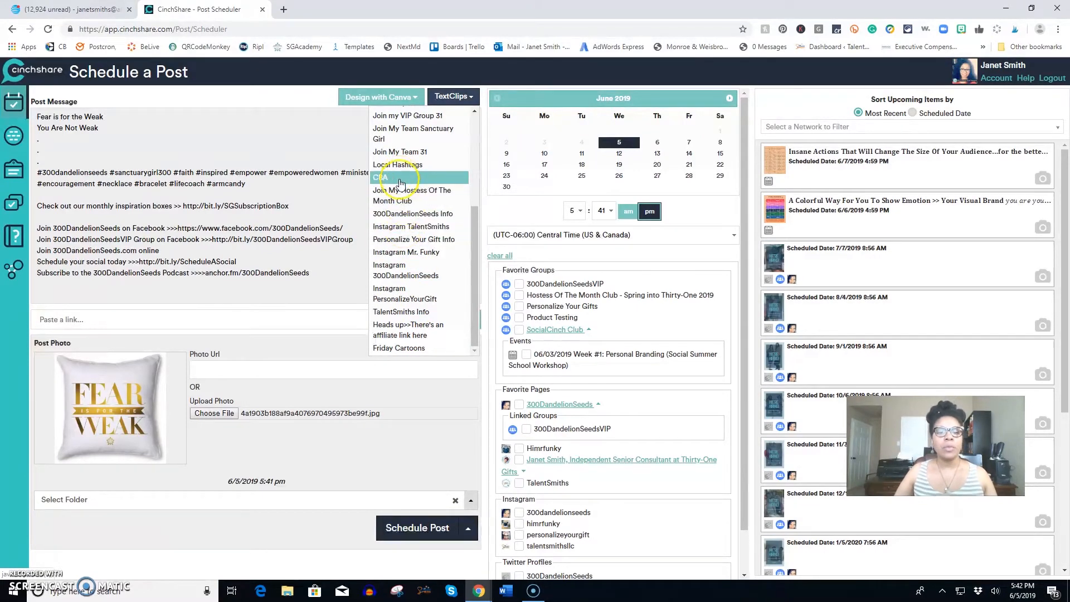
pyautogui.scroll(1, 400, 185)
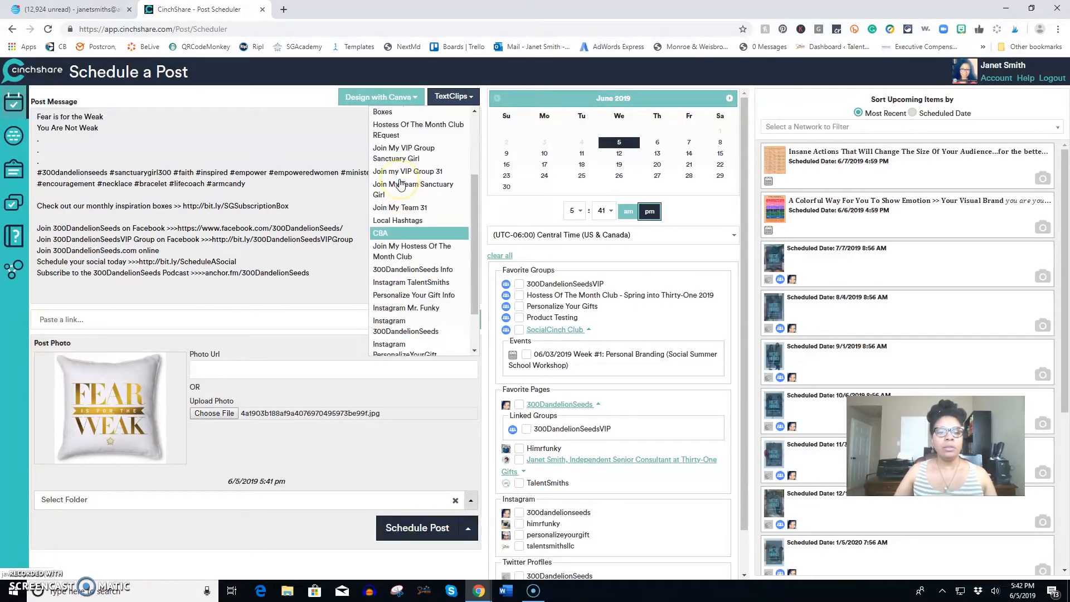
pyautogui.click(407, 223)
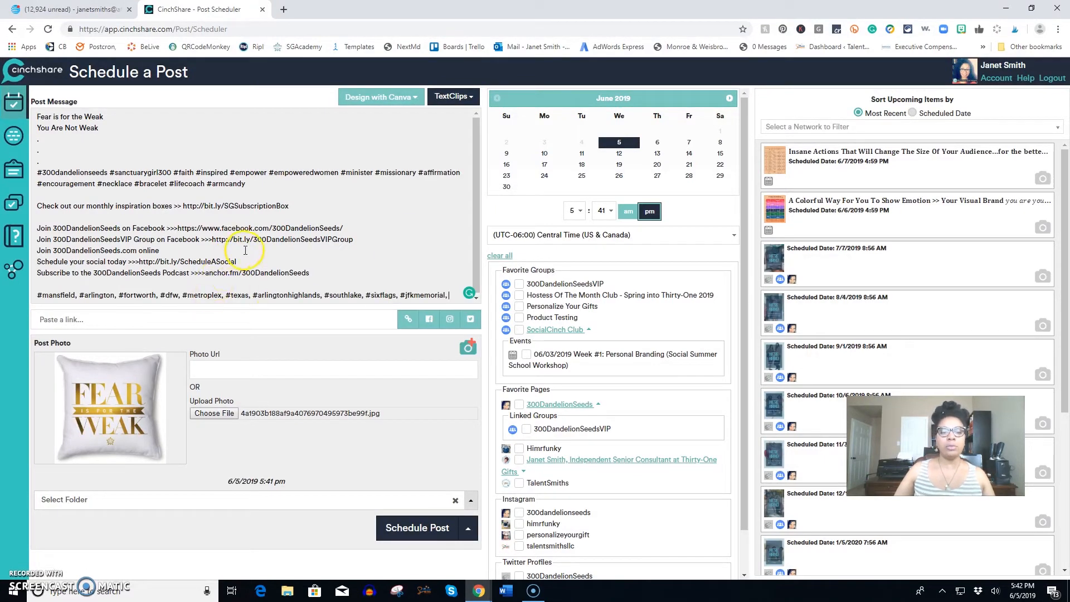
pyautogui.scroll(-1, 248, 253)
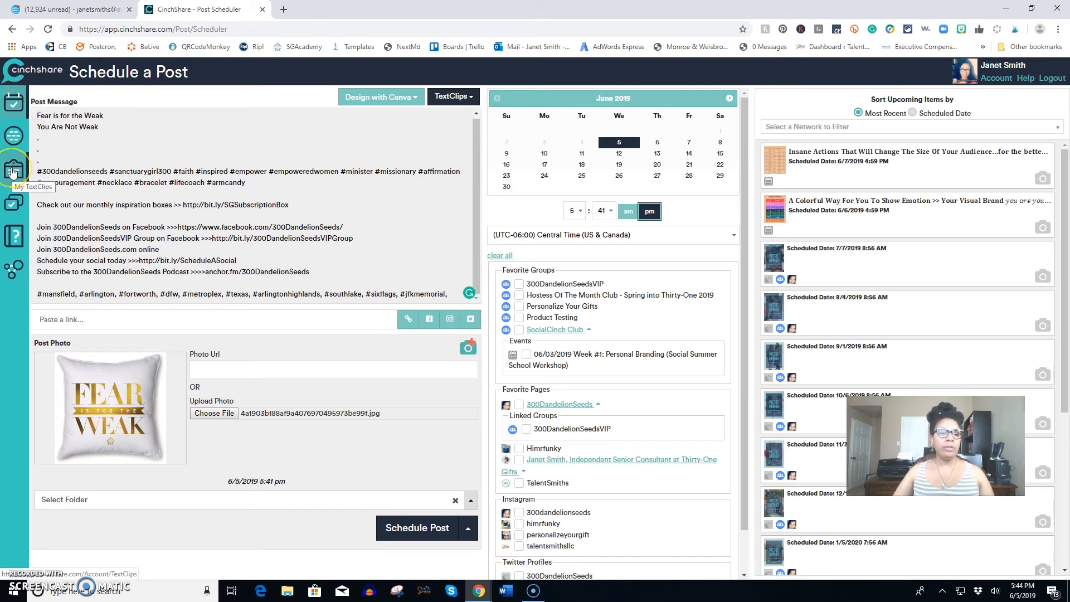
# Discard the unsaved post and open the My TextClips page to browse the saved clips.
pyautogui.click(13, 171)
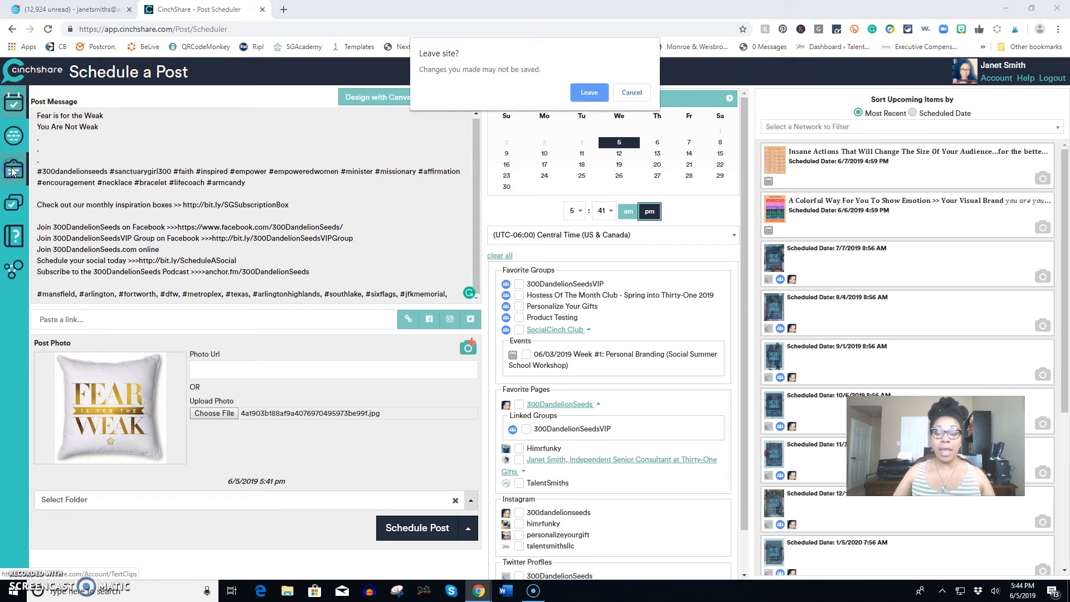
pyautogui.click(589, 92)
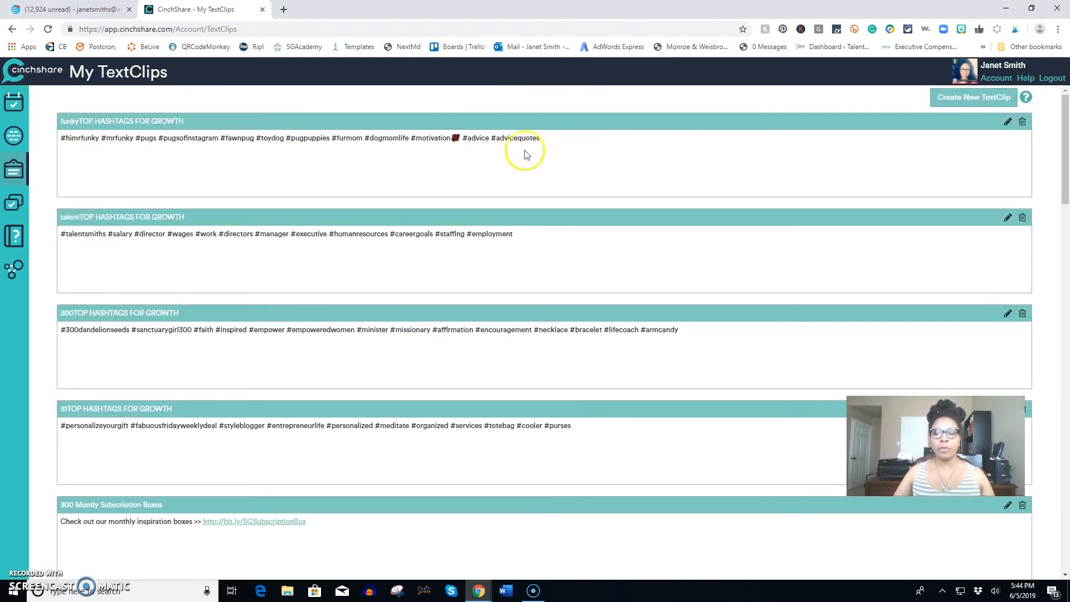
pyautogui.scroll(-15, 407, 167)
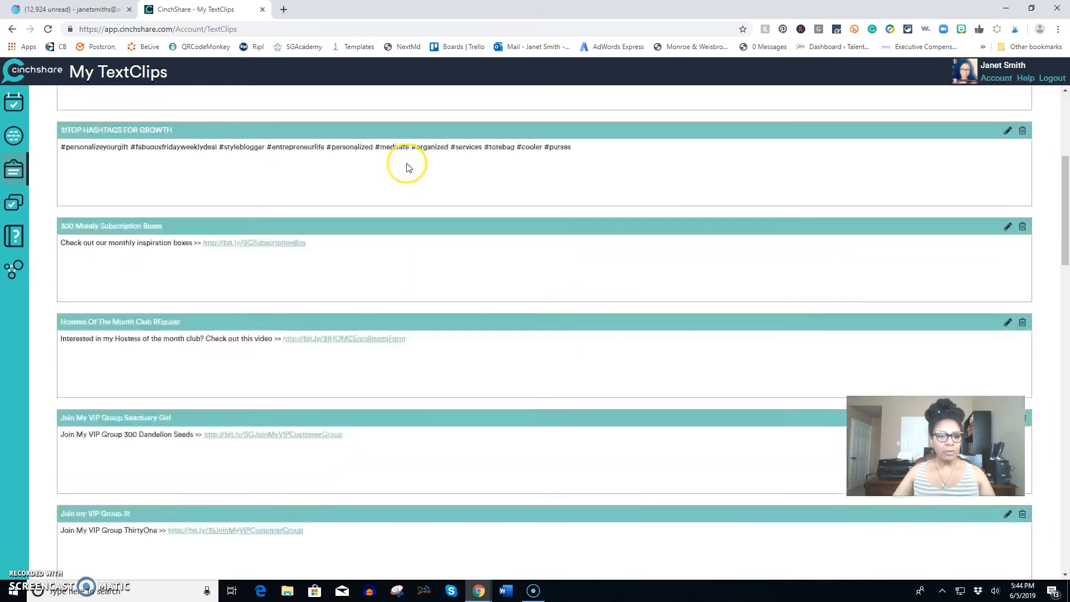
pyautogui.scroll(10, 407, 248)
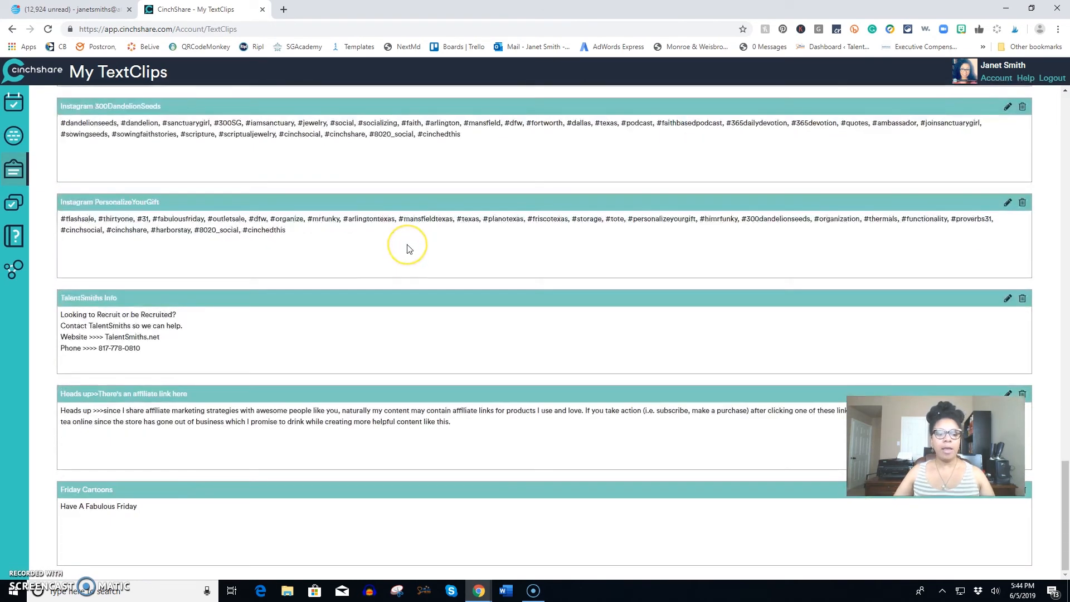
pyautogui.scroll(4, 409, 248)
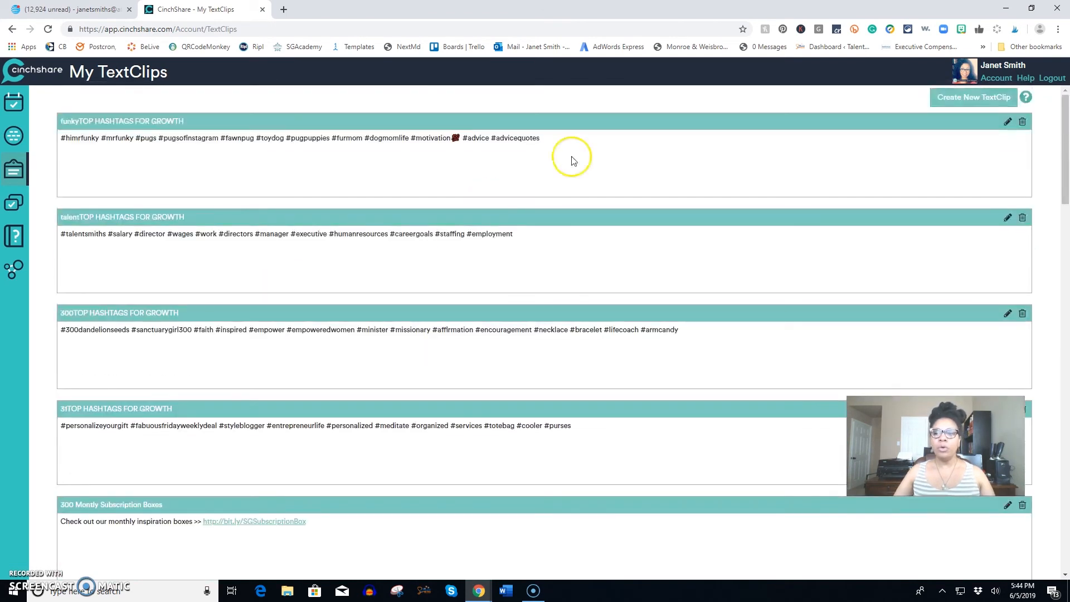
# Create and save a TextClip labelled "New Text Clip" with the text "Add your info to your text clip".
pyautogui.click(964, 100)
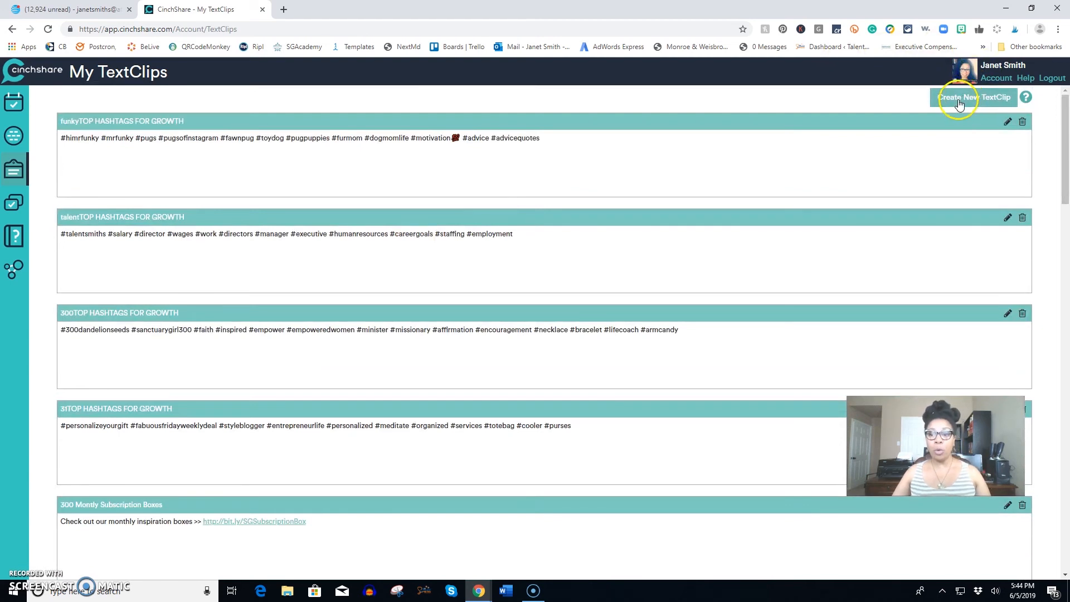
pyautogui.click(175, 299)
pyautogui.write('N')
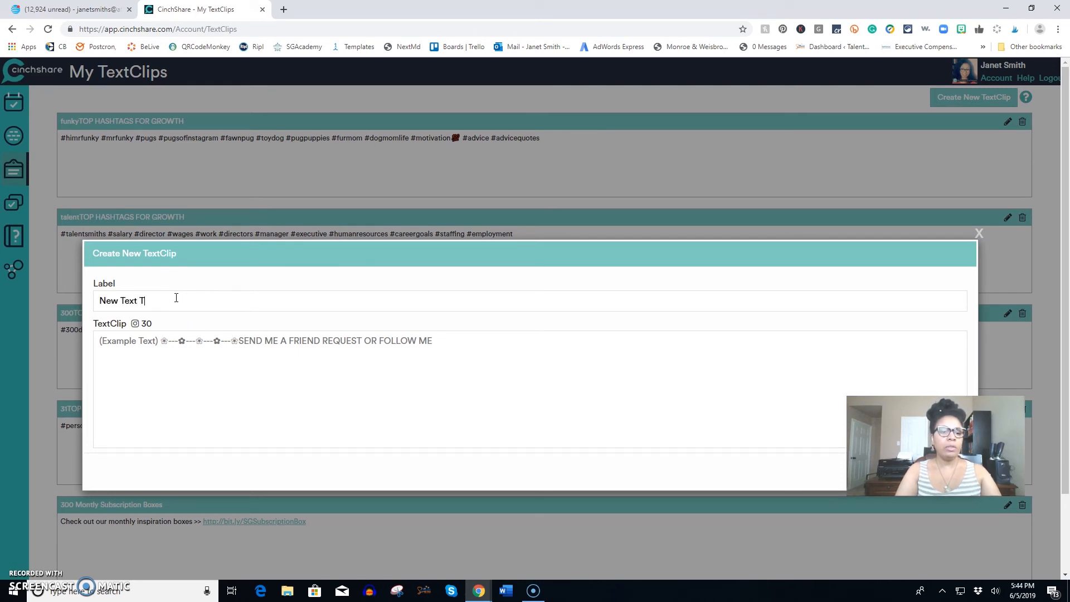
pyautogui.write('ew Text Clip')
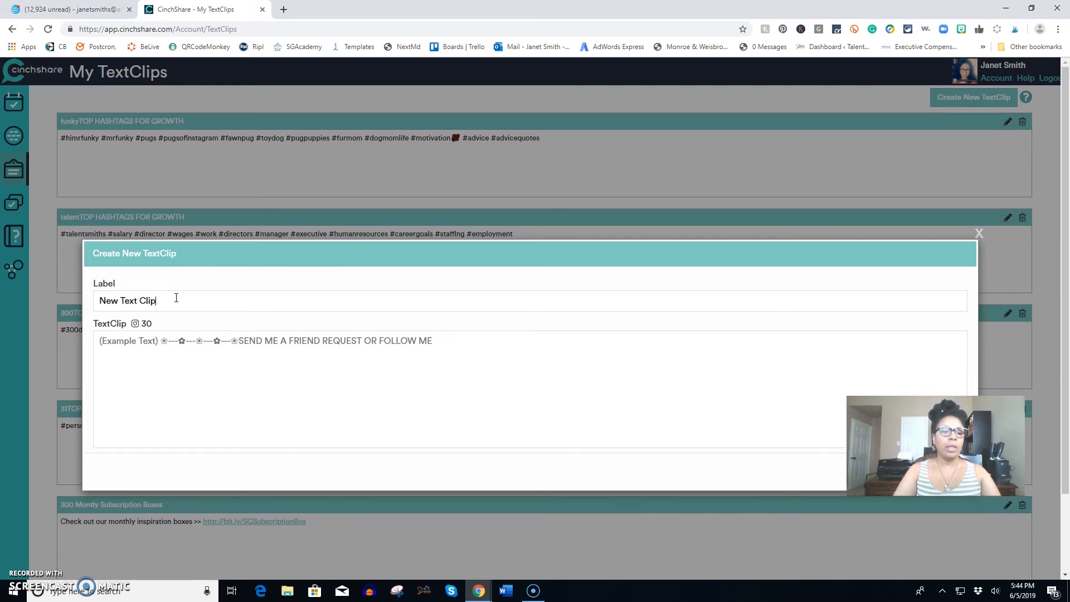
pyautogui.click(148, 369)
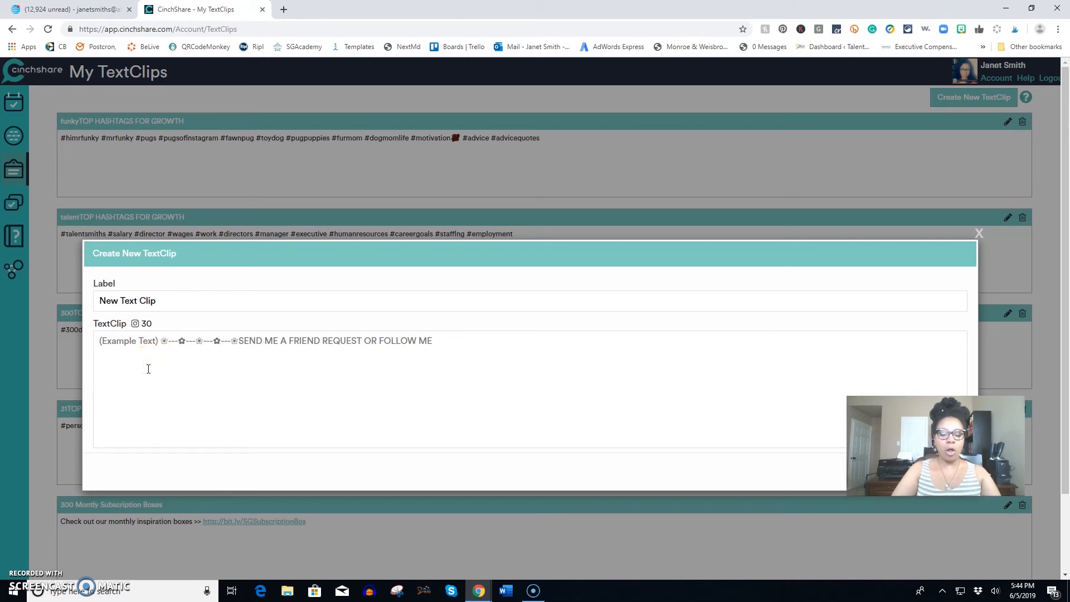
pyautogui.write('Add')
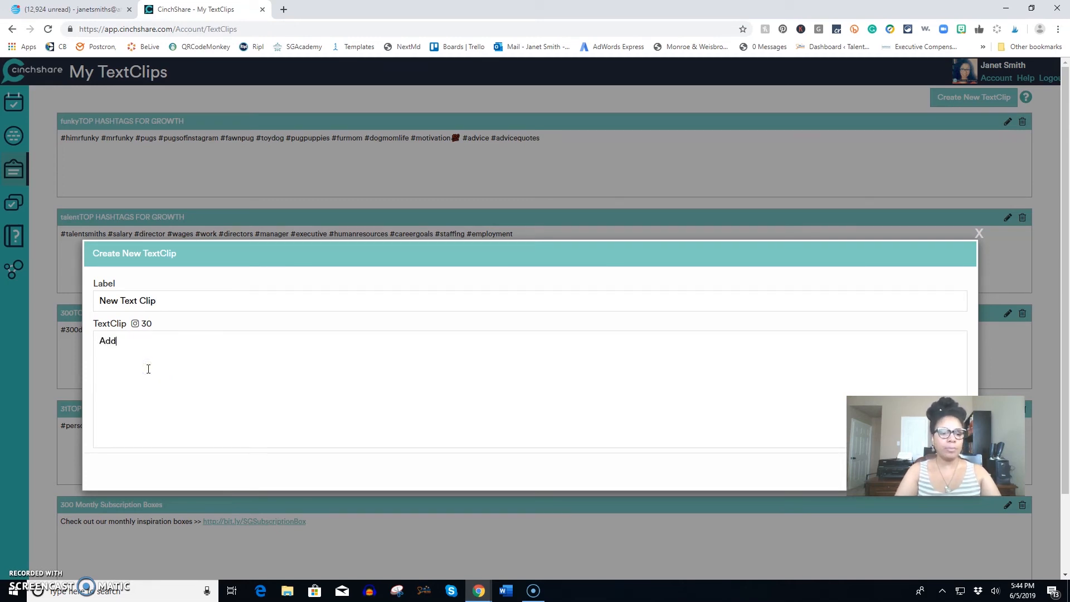
pyautogui.write(' your inf')
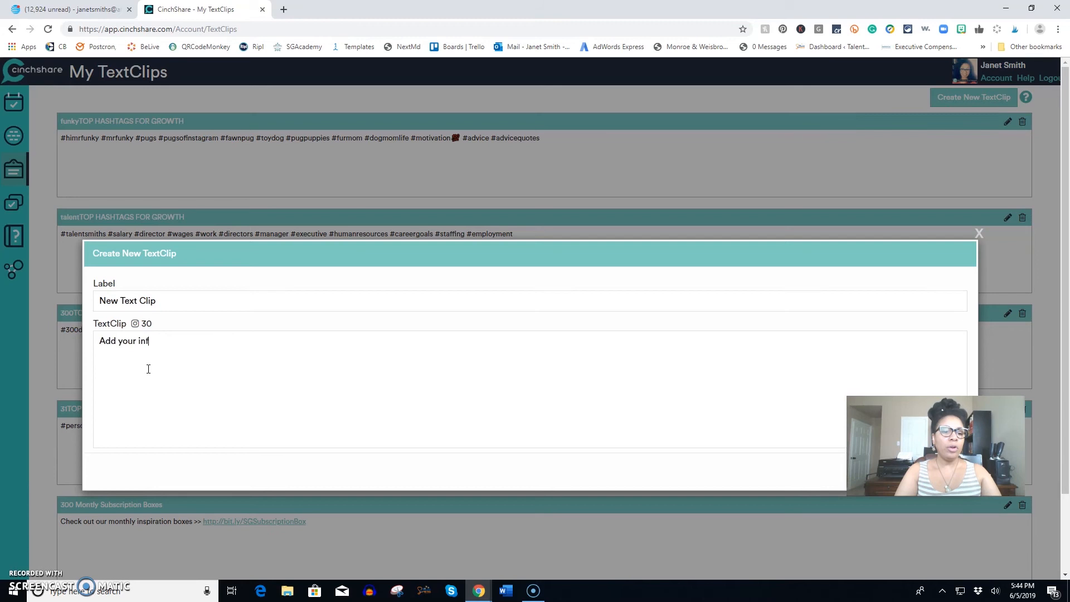
pyautogui.write('o to your text clip')
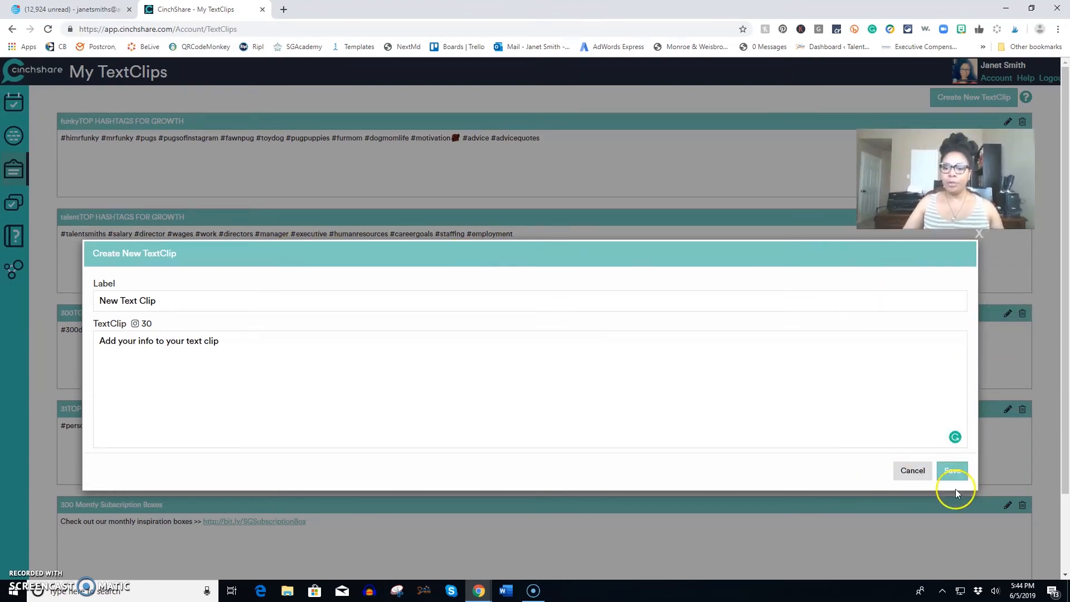
pyautogui.click(953, 471)
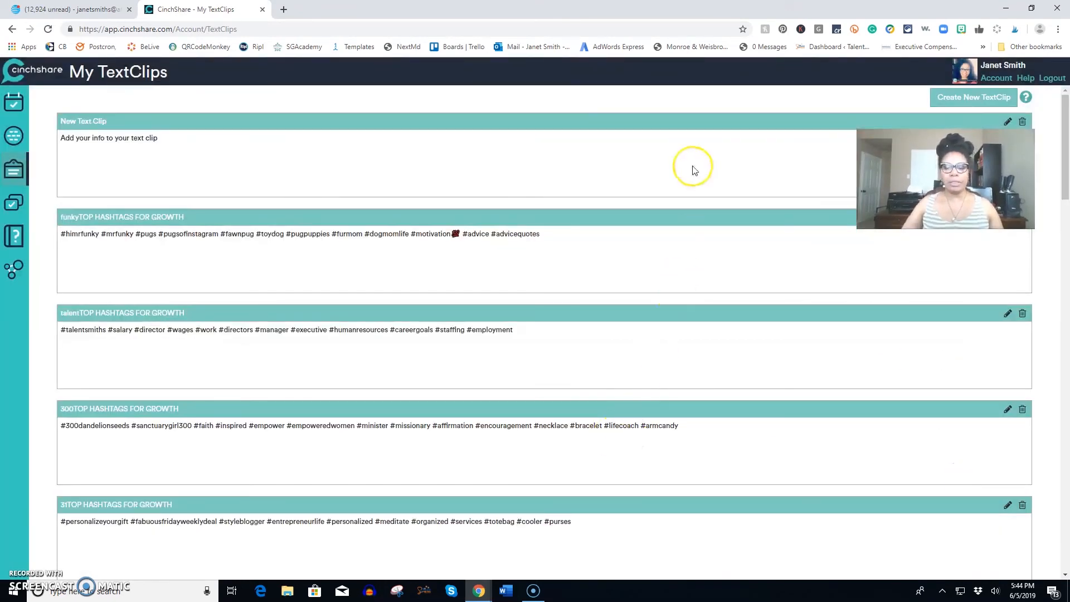
# Return to the post scheduler and insert the "New Text Clip" TextClip into the empty post message.
pyautogui.click(15, 105)
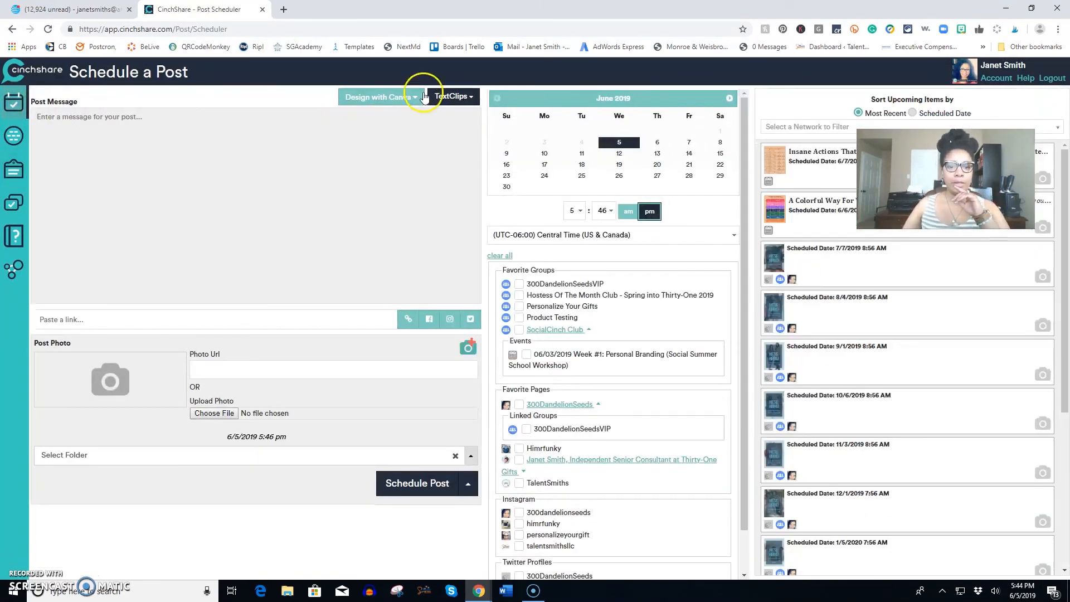
pyautogui.click(456, 97)
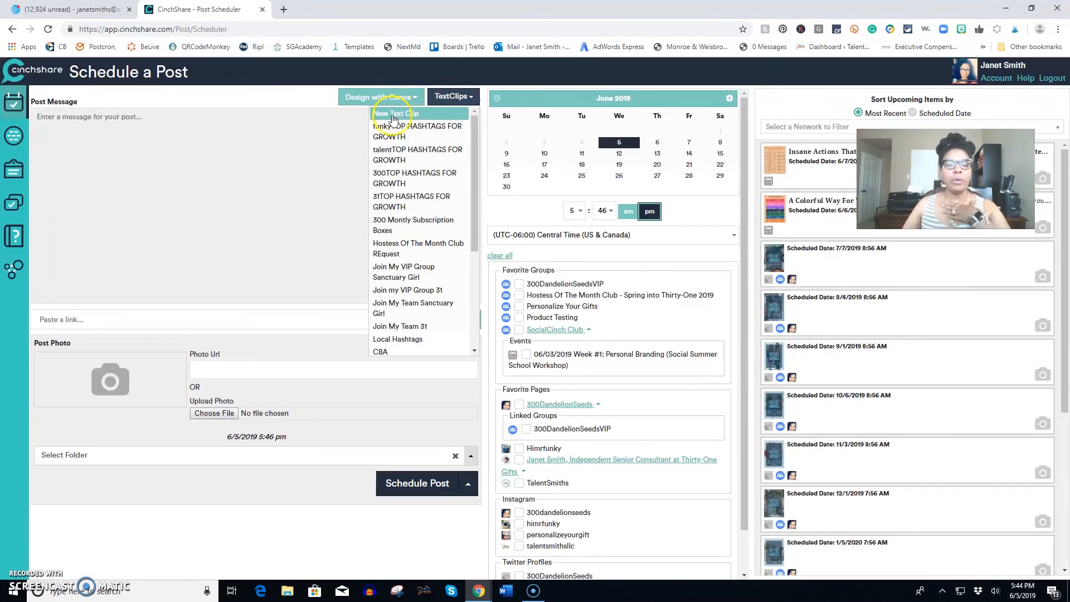
pyautogui.click(393, 117)
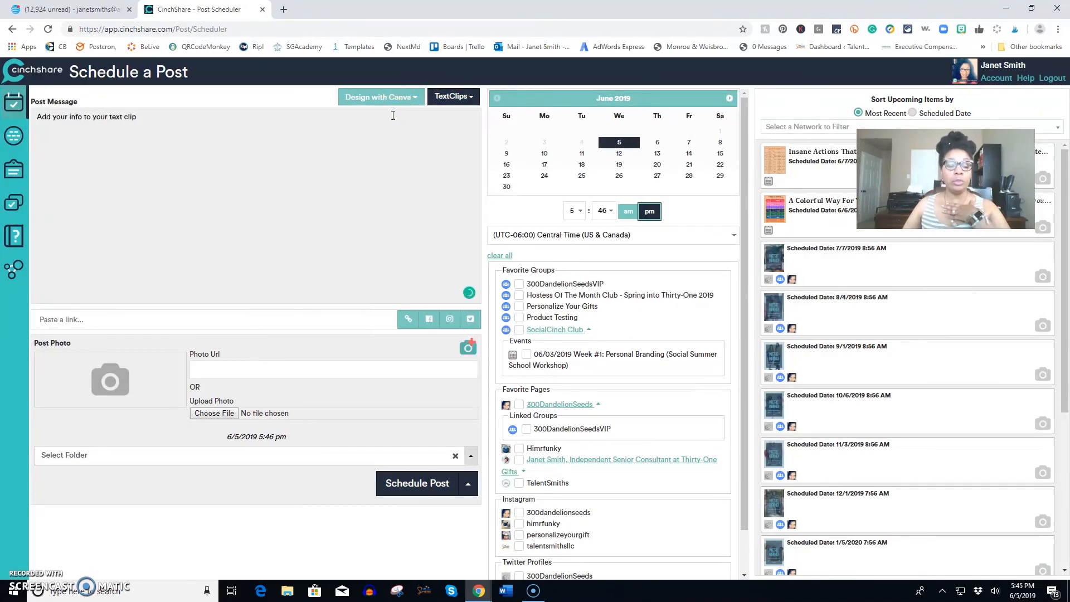